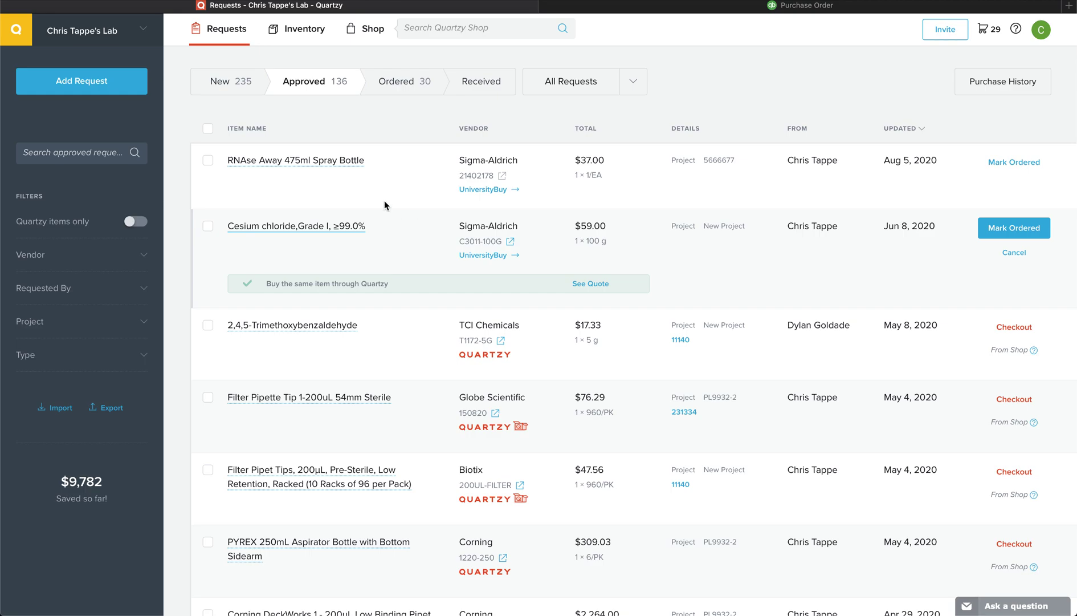
Group the approved RNAse Away 475ml Spray Bottle and Cesium chloride requests into a purchase order.
{"action": "left_click", "coordinate": [208, 162]}
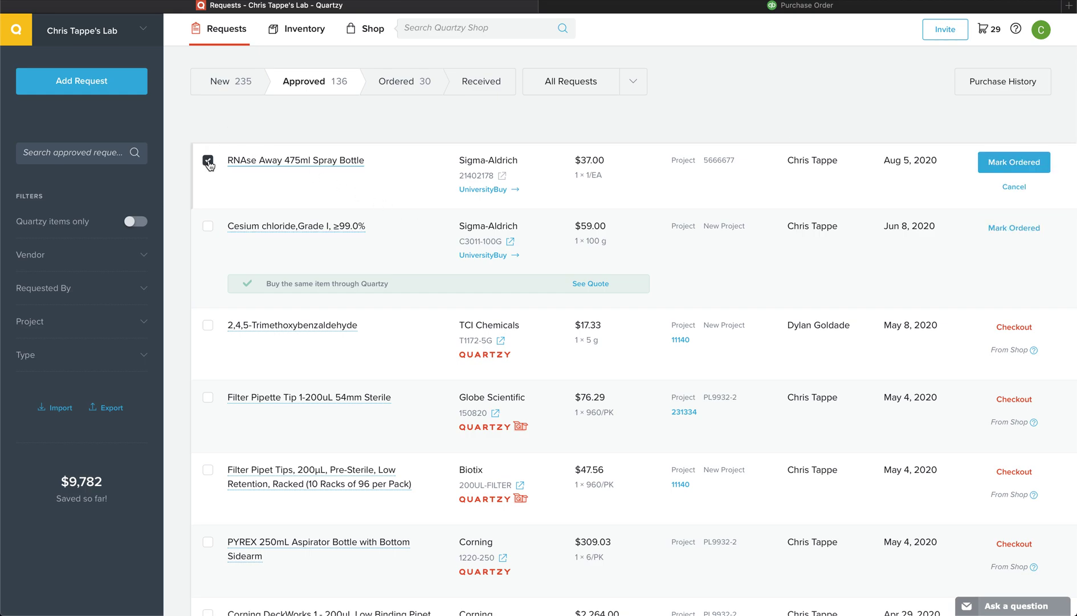
{"action": "left_click", "coordinate": [208, 228]}
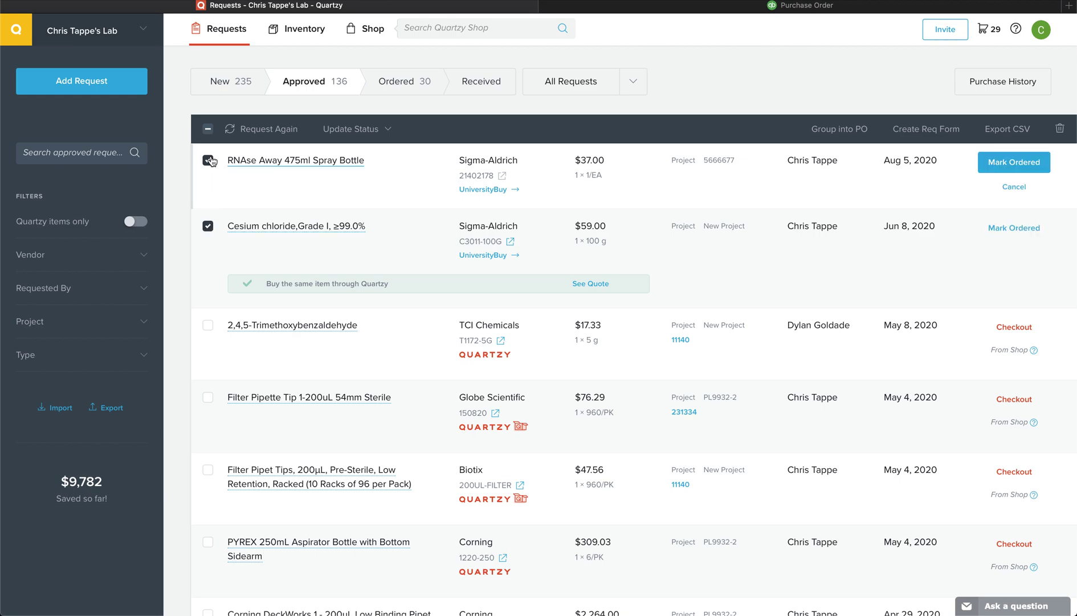
{"action": "left_click", "coordinate": [840, 131]}
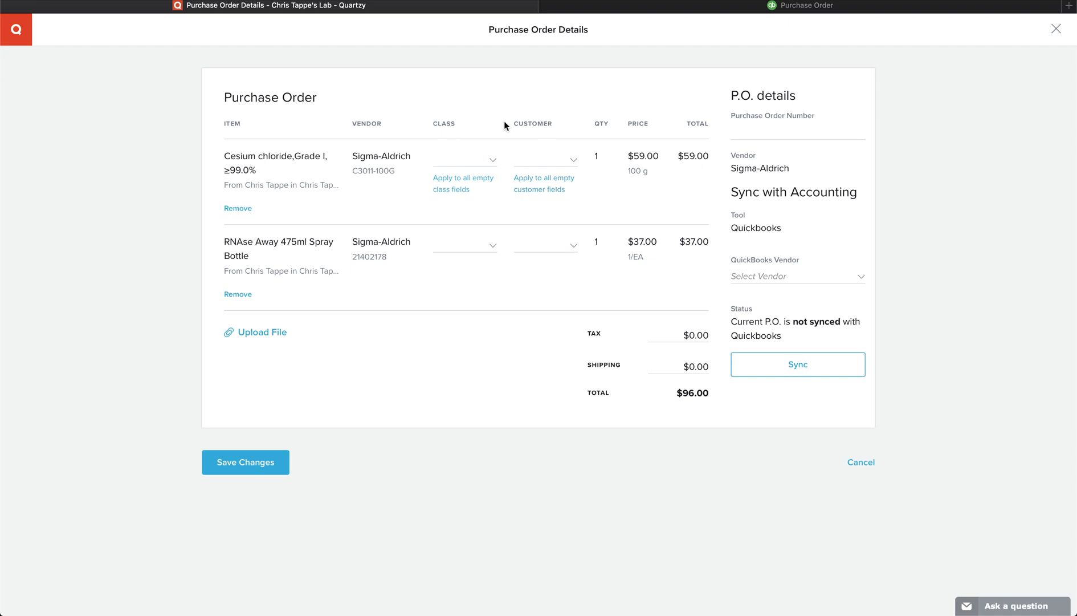
Examine the customer and class columns in the open QuickBooks purchase order's item details, and return to Quartzy.
{"action": "left_click", "coordinate": [790, 5]}
{"action": "scroll", "coordinate": [709, 110], "scroll_direction": "down", "scroll_amount": 5}
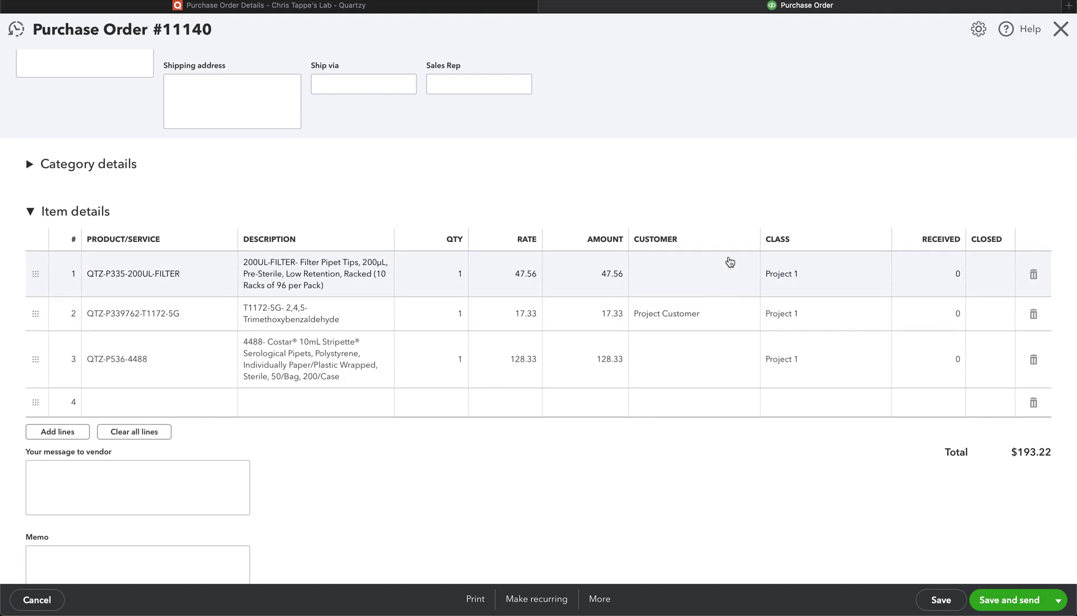
{"action": "left_click", "coordinate": [466, 8]}
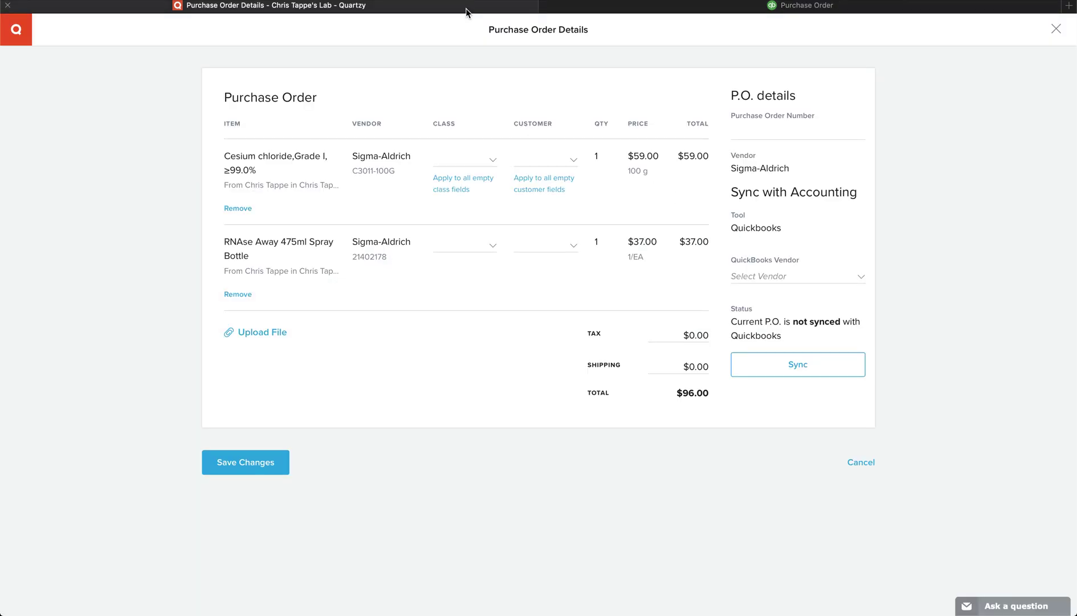
Set the class to Project 1 for both the Cesium chloride and RNAse Away items.
{"action": "left_click", "coordinate": [469, 159]}
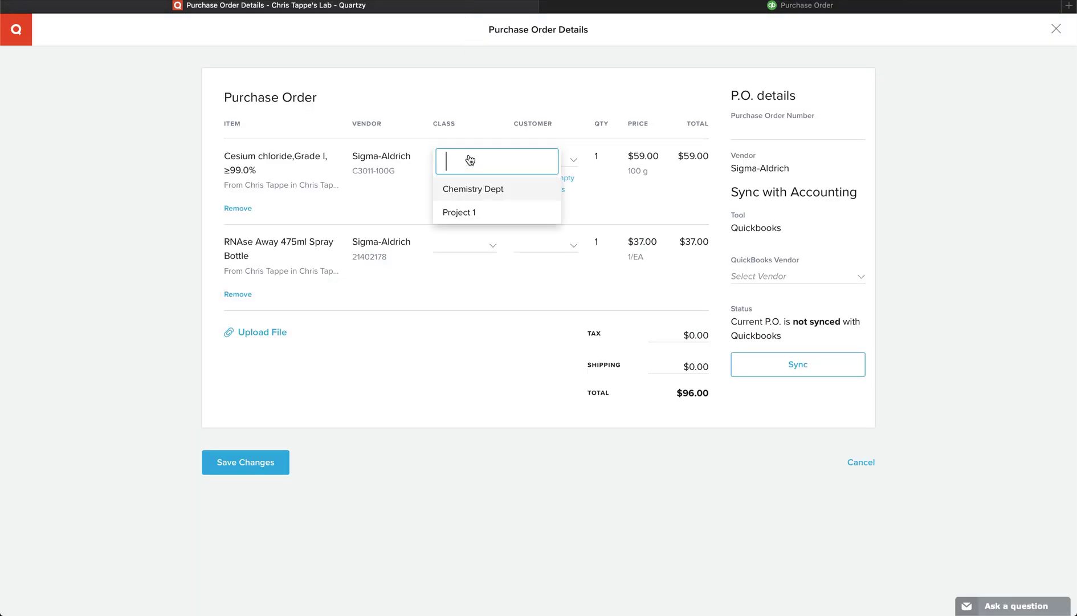
{"action": "left_click", "coordinate": [469, 215]}
{"action": "left_click", "coordinate": [469, 243]}
{"action": "left_click", "coordinate": [467, 298]}
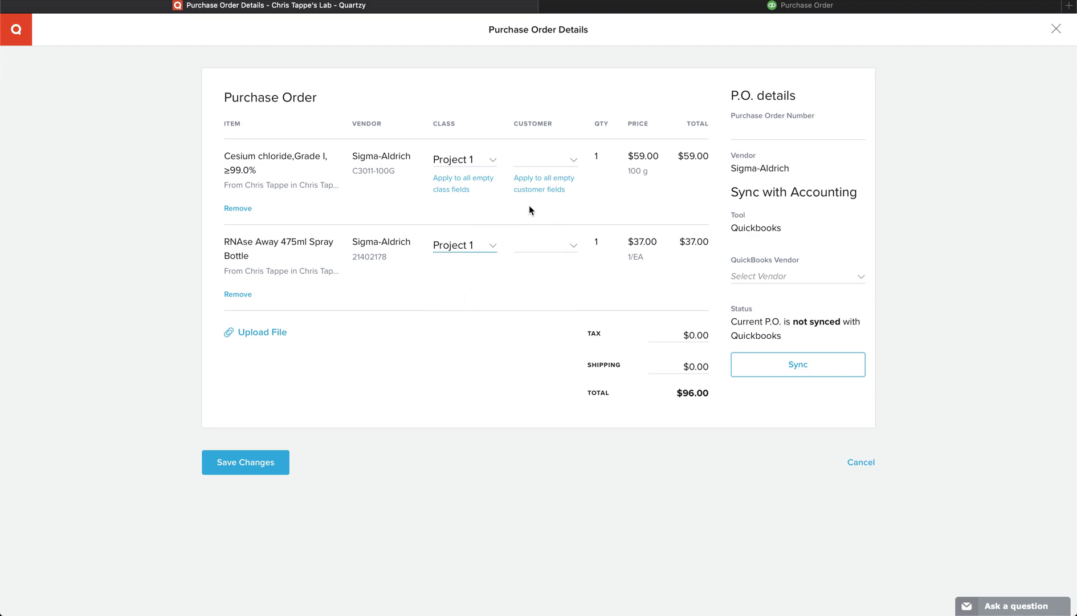
Assign the customer Pye's Cakes to the Cesium chloride item.
{"action": "left_click", "coordinate": [525, 149]}
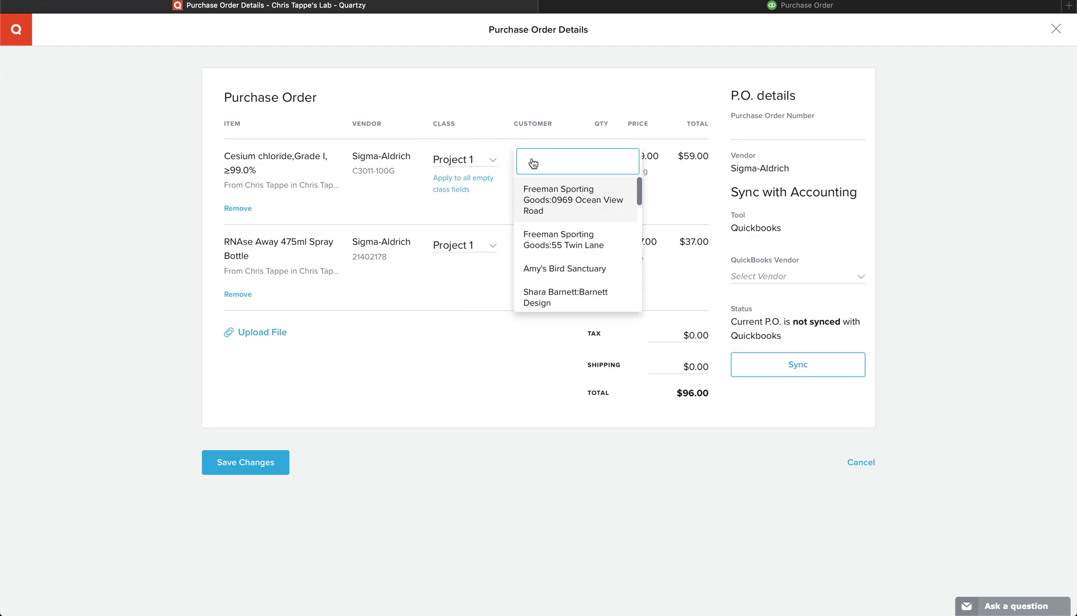
{"action": "scroll", "coordinate": [541, 185], "scroll_direction": "down", "scroll_amount": 5}
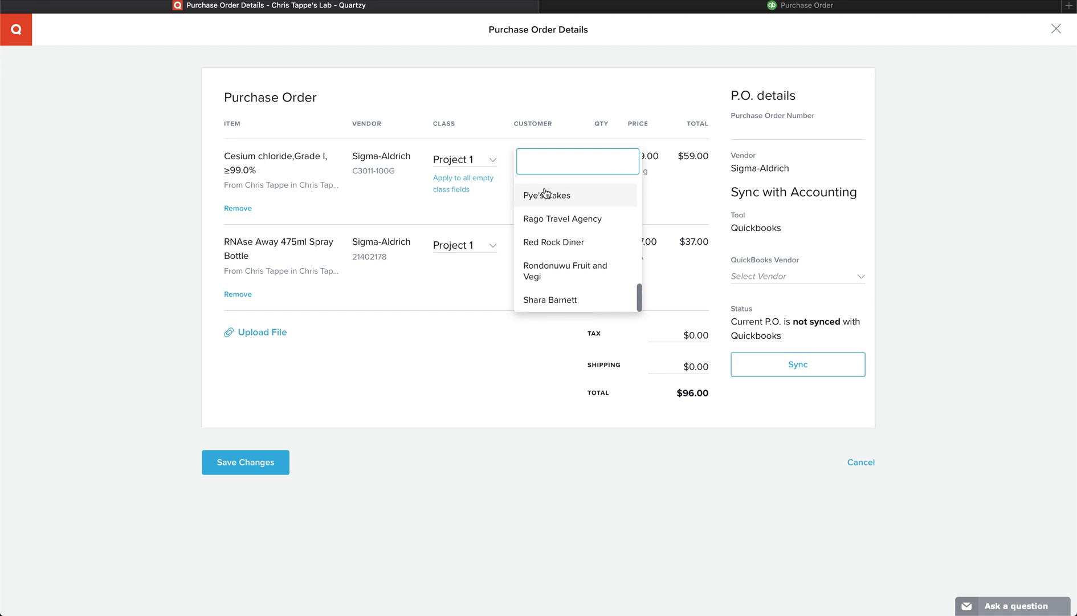
{"action": "left_click", "coordinate": [548, 197]}
{"action": "left_click", "coordinate": [533, 328]}
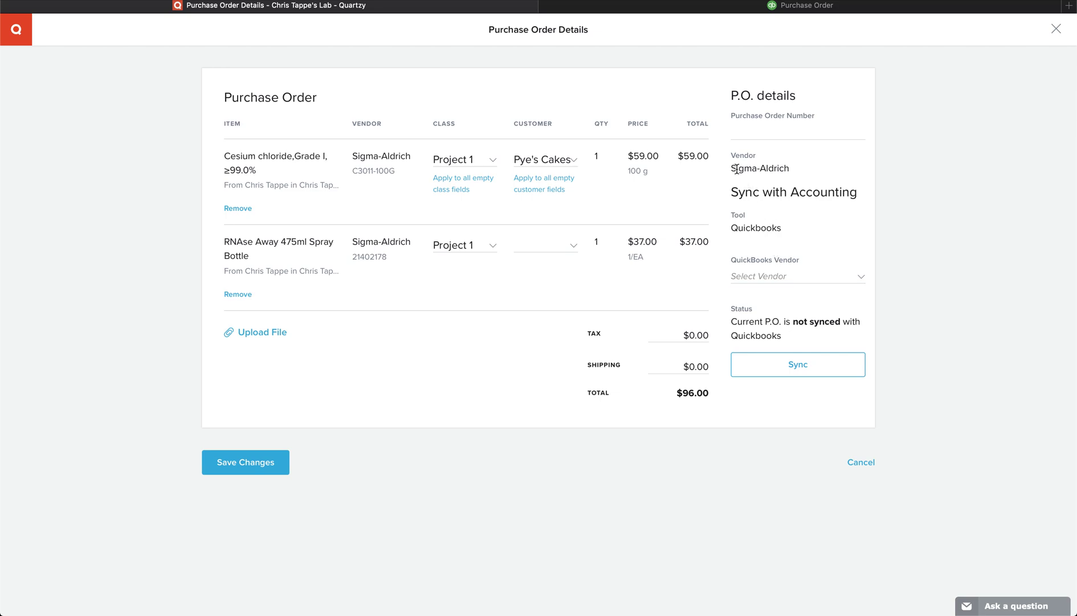
Search the QuickBooks vendors for "sigma" and set the purchase order's QuickBooks vendor to Sigma Aldrich.
{"action": "left_click_drag", "start_coordinate": [732, 168], "coordinate": [791, 168]}
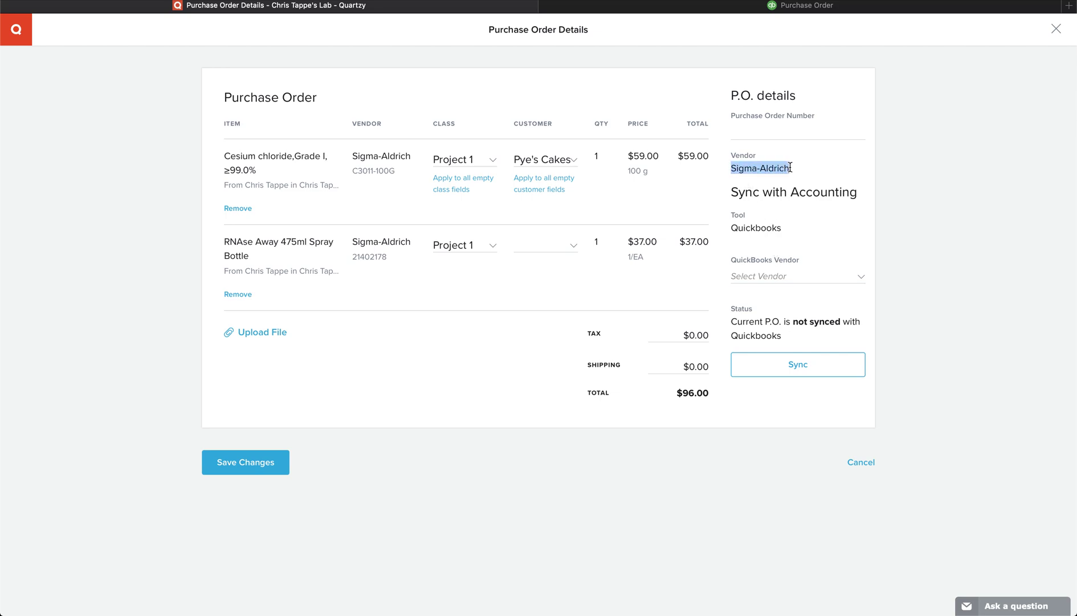
{"action": "left_click", "coordinate": [754, 167]}
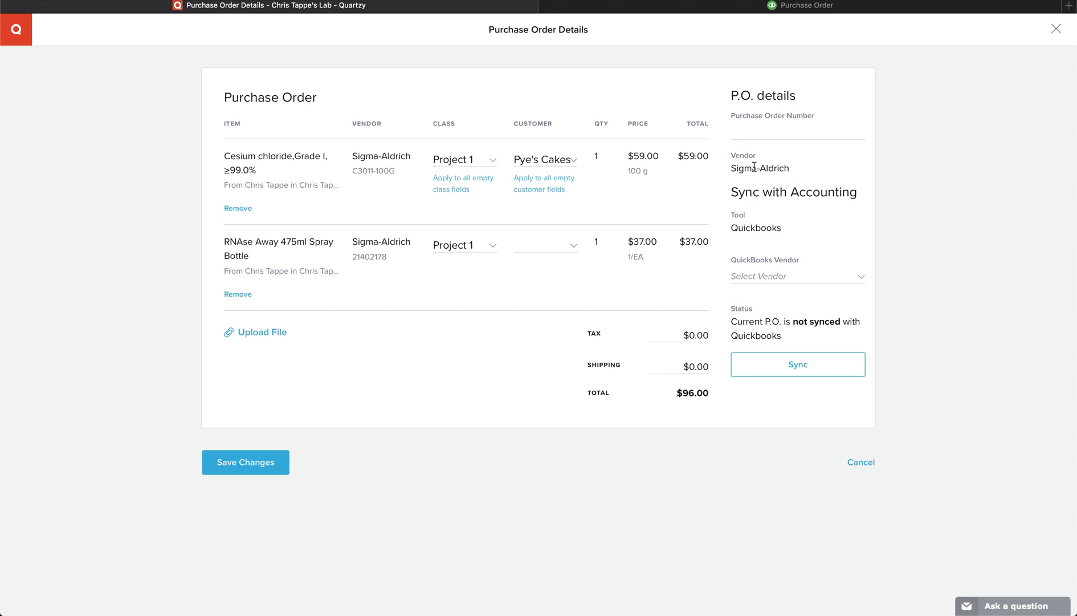
{"action": "left_click", "coordinate": [761, 274]}
{"action": "type", "text": "sigma"}
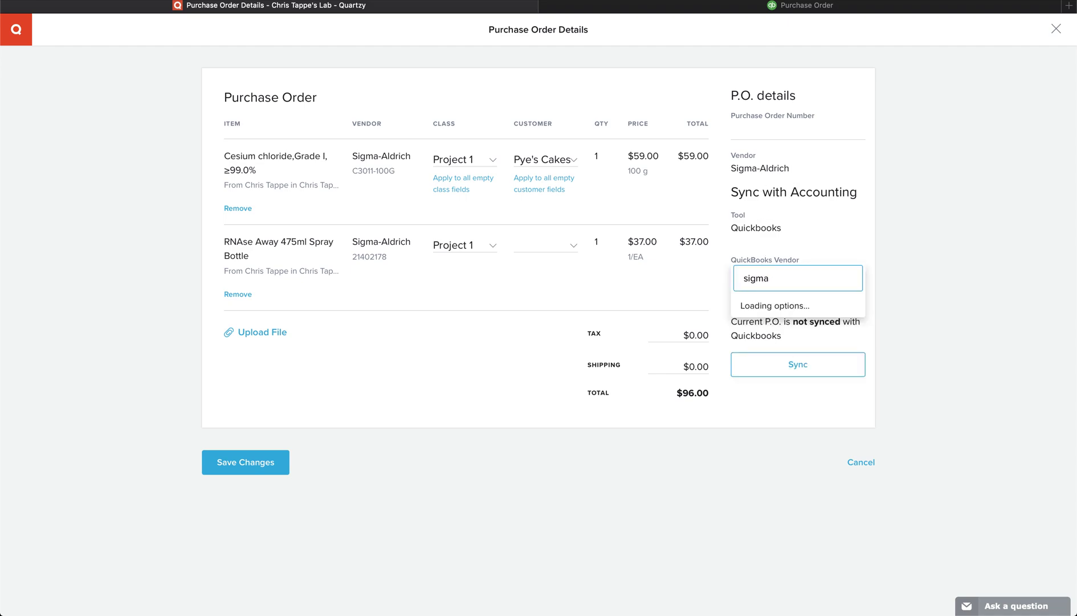
{"action": "left_click", "coordinate": [780, 311]}
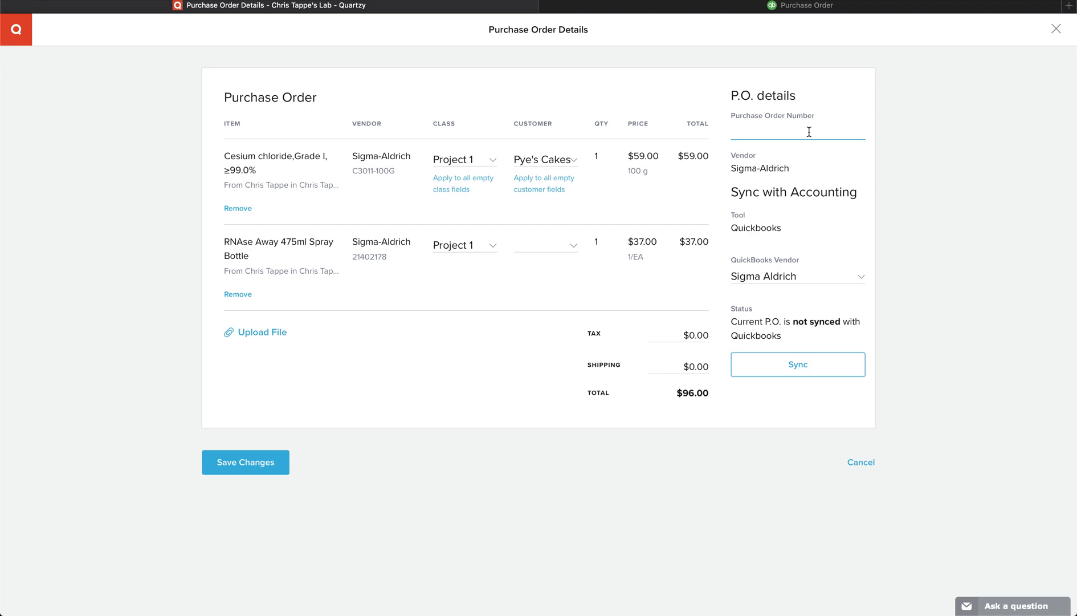
{"action": "left_click", "coordinate": [845, 7]}
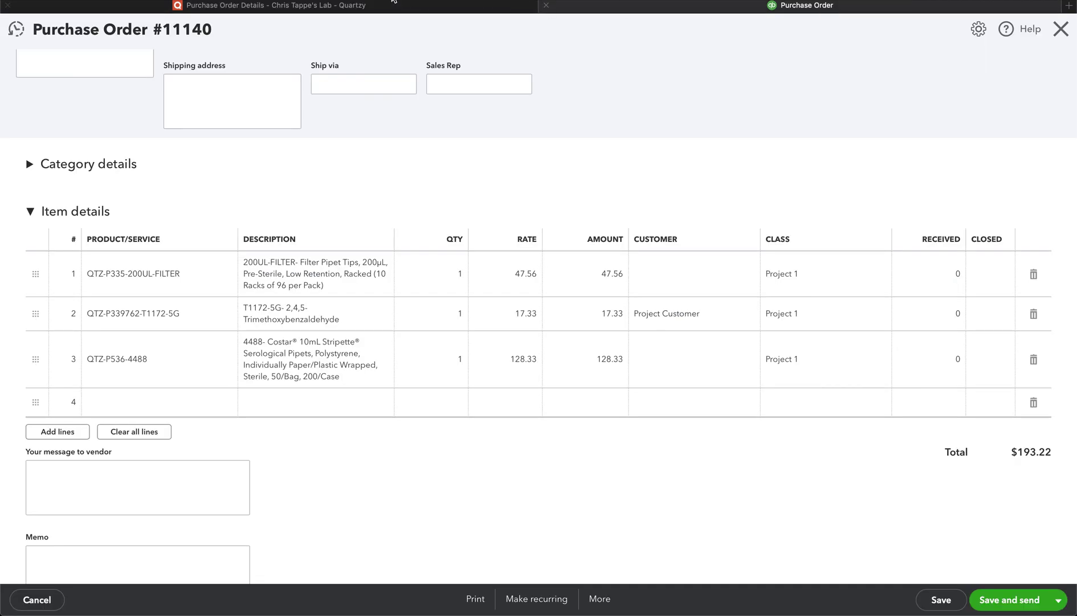
{"action": "left_click", "coordinate": [221, 8]}
{"action": "left_click", "coordinate": [758, 126]}
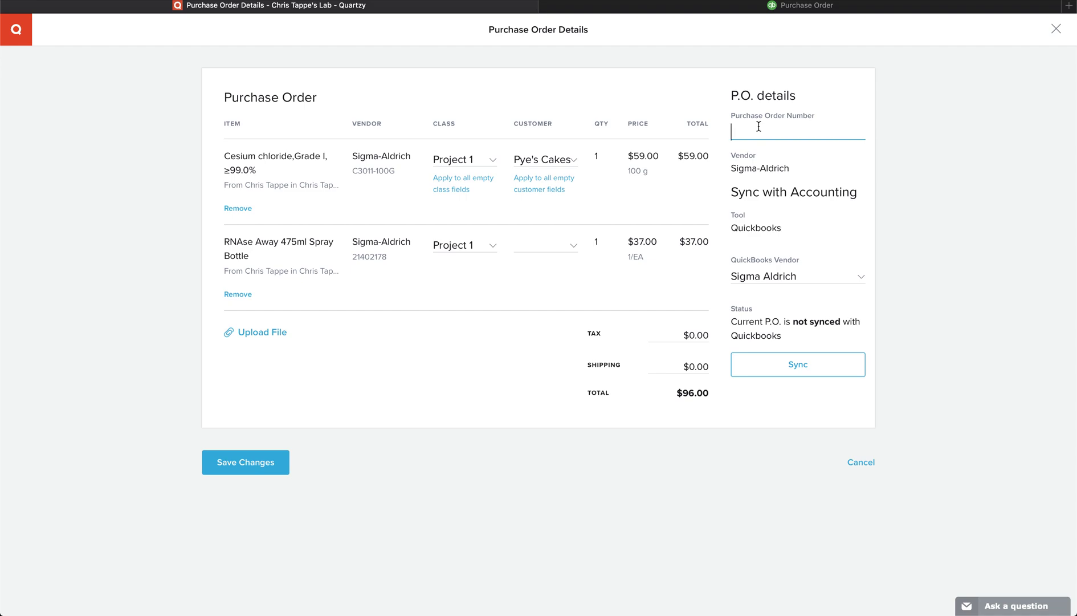
{"action": "type", "text": "SA-08052020-01"}
{"action": "double_click", "coordinate": [805, 133]}
{"action": "left_click", "coordinate": [842, 134]}
{"action": "key", "text": "super+a"}
{"action": "key", "text": "BackSpace"}
Sync the purchase order with QuickBooks, leaving its number blank, and check the number assigned to it.
{"action": "left_click", "coordinate": [797, 367]}
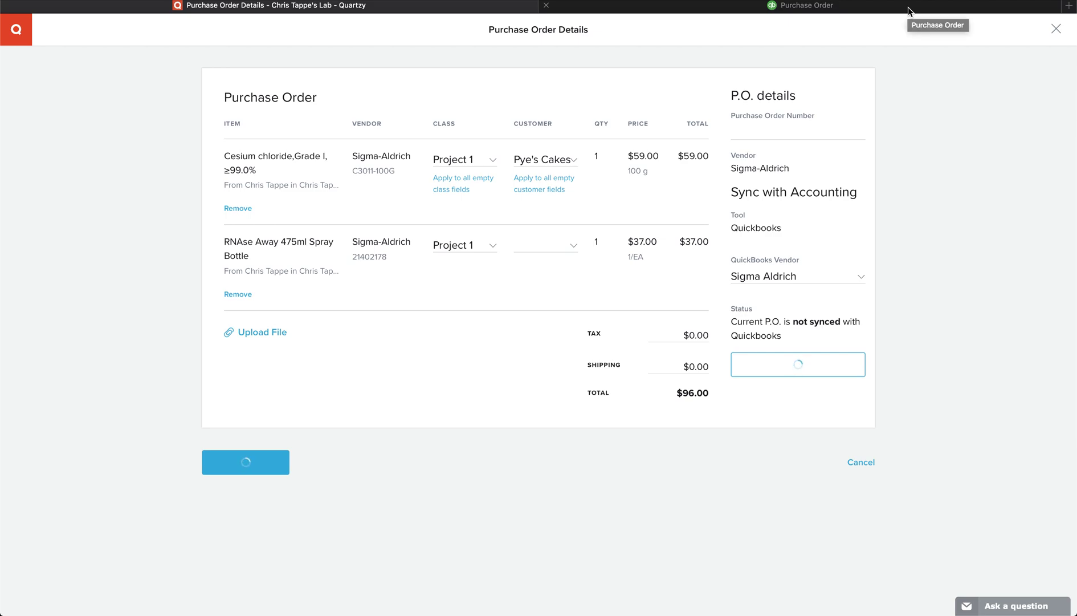
{"action": "left_click", "coordinate": [763, 135]}
{"action": "left_click_drag", "start_coordinate": [763, 135], "coordinate": [732, 134]}
{"action": "left_click", "coordinate": [742, 133]}
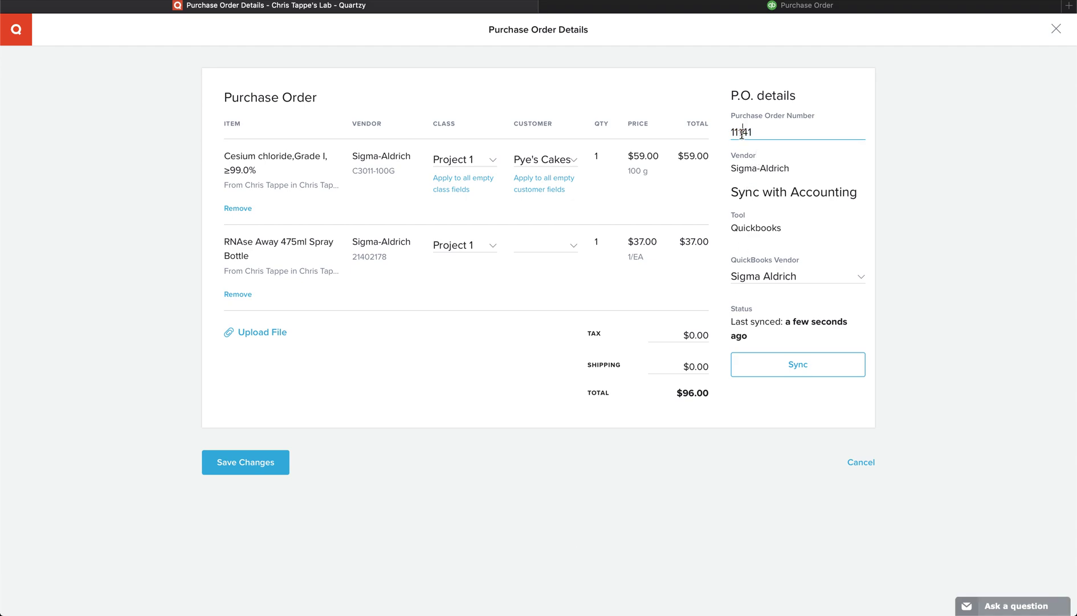
Switch to QuickBooks, reload the expense transactions, and review the newly synced Sigma Aldrich purchase order dated 08/05/2020.
{"action": "left_click", "coordinate": [833, 12]}
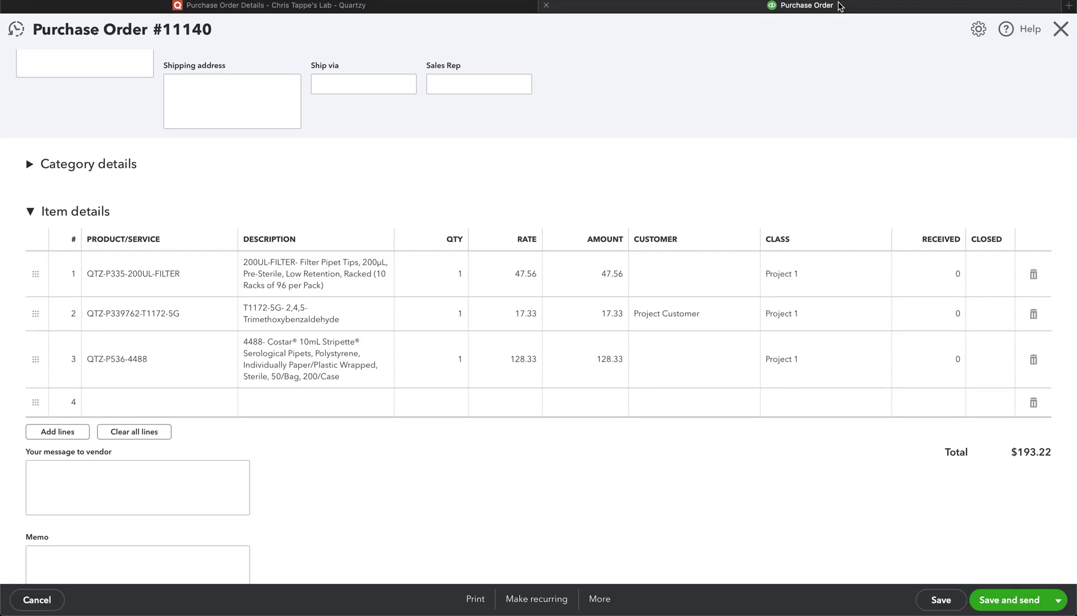
{"action": "left_click", "coordinate": [1062, 33]}
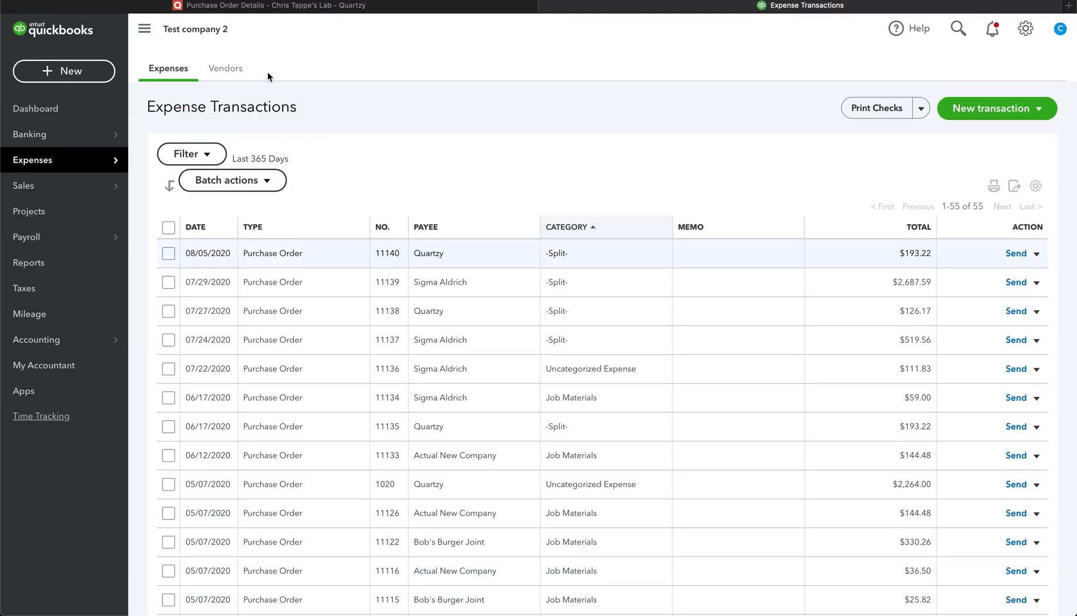
{"action": "key", "text": "super+r"}
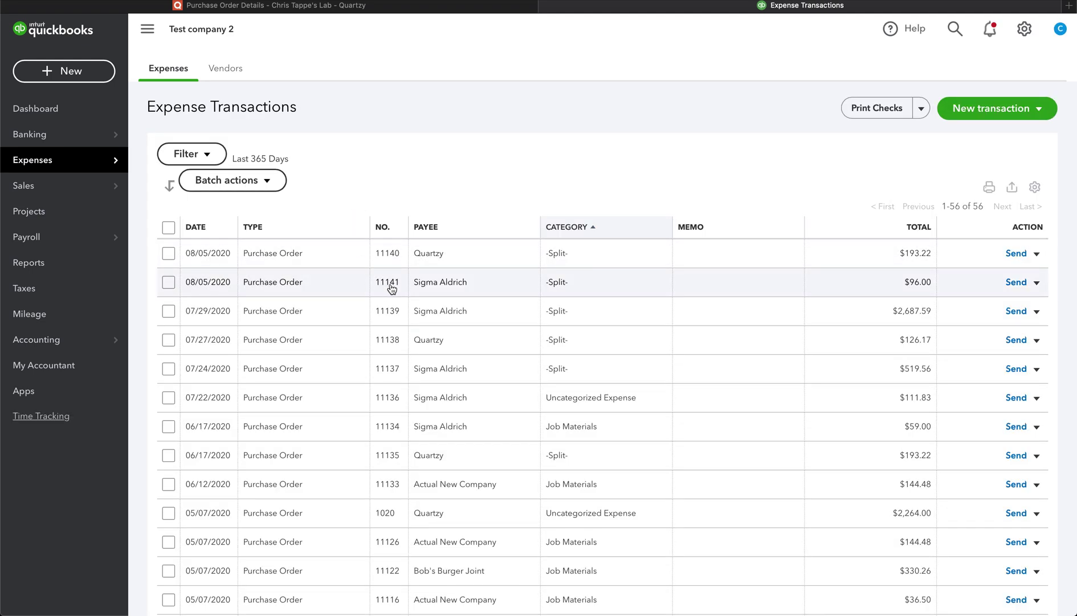
{"action": "left_click", "coordinate": [501, 292]}
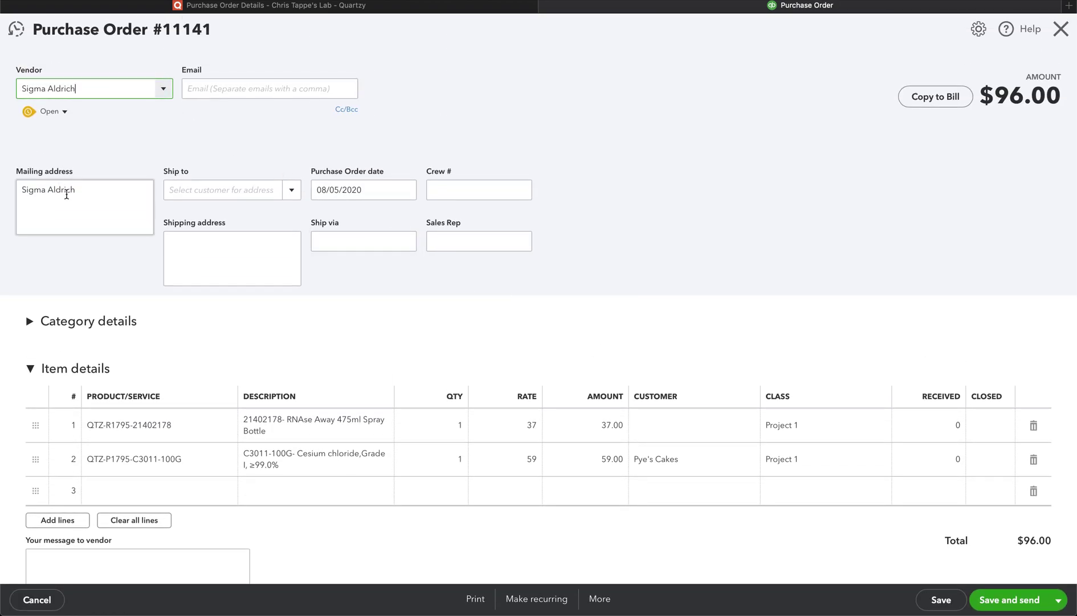
{"action": "scroll", "coordinate": [664, 249], "scroll_direction": "down", "scroll_amount": 1}
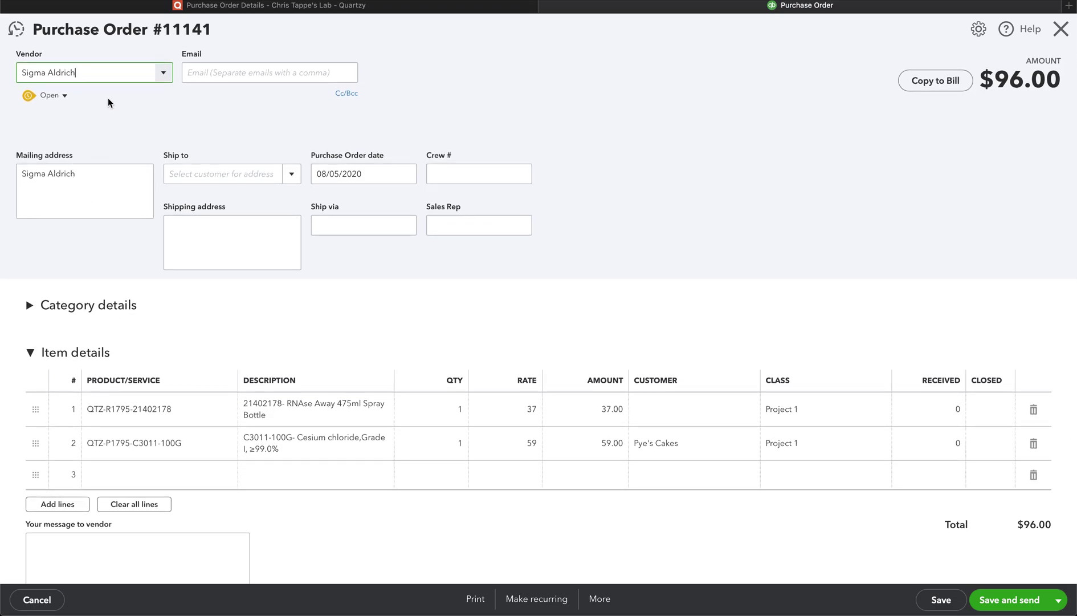
{"action": "scroll", "coordinate": [845, 228], "scroll_direction": "down", "scroll_amount": 2}
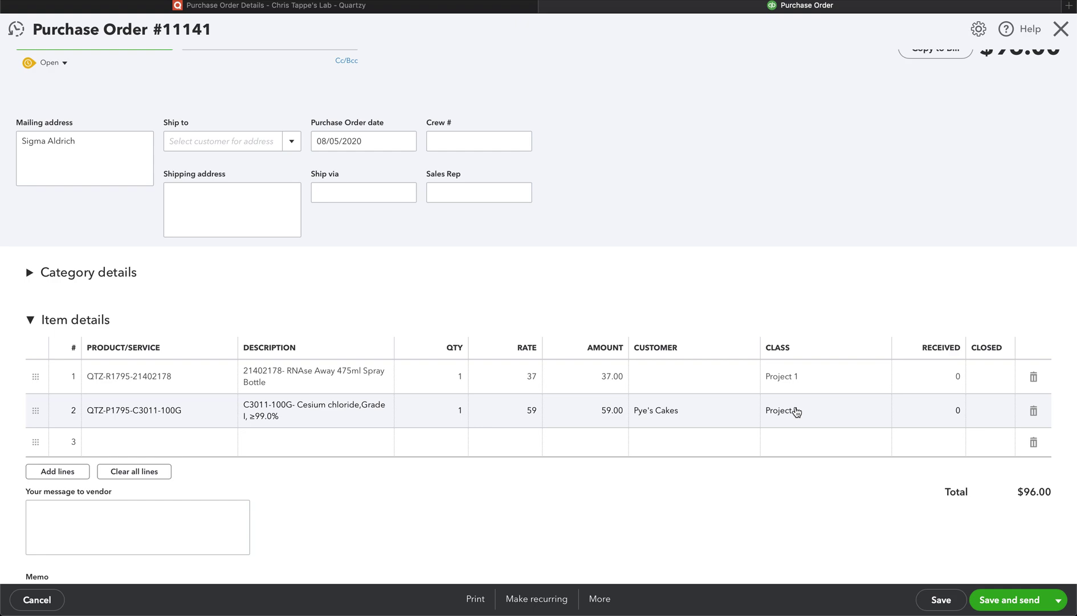
Compare the purchase order number in Quartzy with the one on the synced QuickBooks order.
{"action": "key", "text": "ctrl+Tab"}
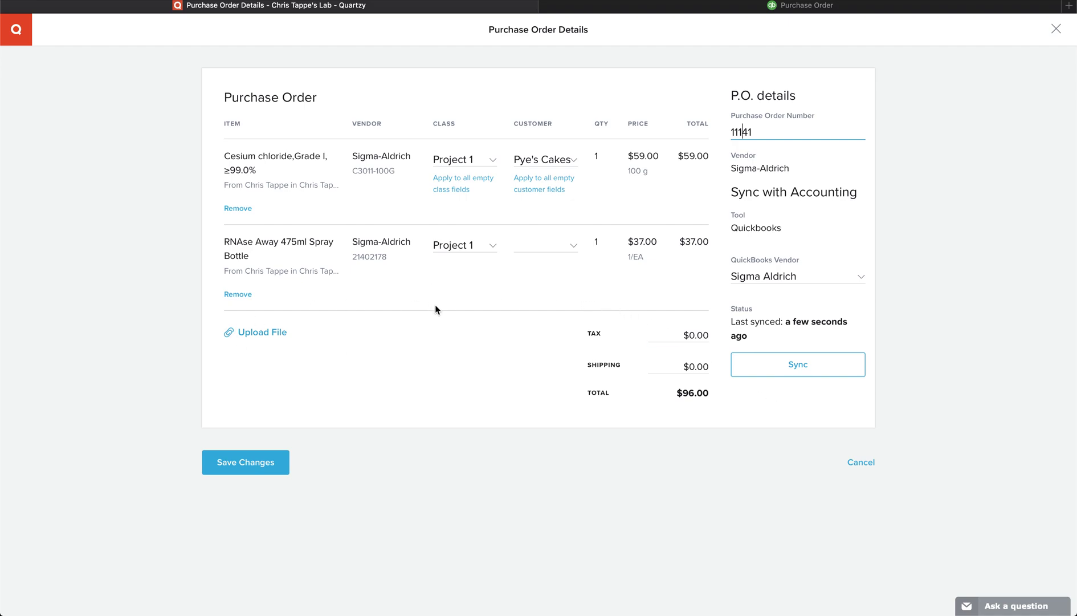
{"action": "double_click", "coordinate": [737, 133]}
{"action": "left_click", "coordinate": [893, 41]}
{"action": "left_click", "coordinate": [872, 12]}
{"action": "scroll", "coordinate": [570, 174], "scroll_direction": "down", "scroll_amount": 2}
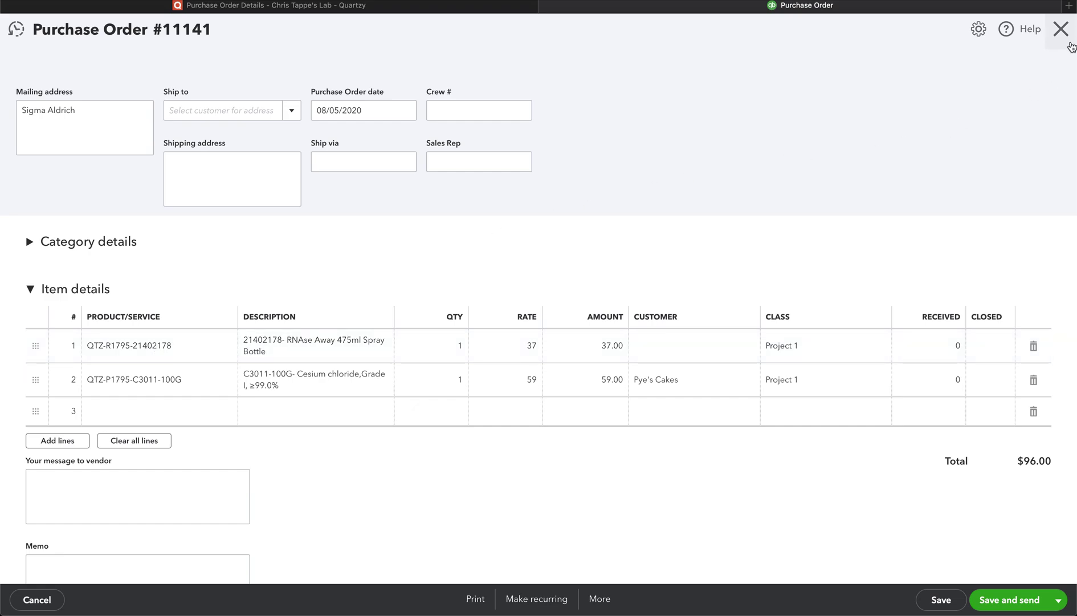
Open the Sigma Aldrich purchase order dated 07/29/2020 and examine how its items are listed under Product/Service.
{"action": "left_click", "coordinate": [1069, 44]}
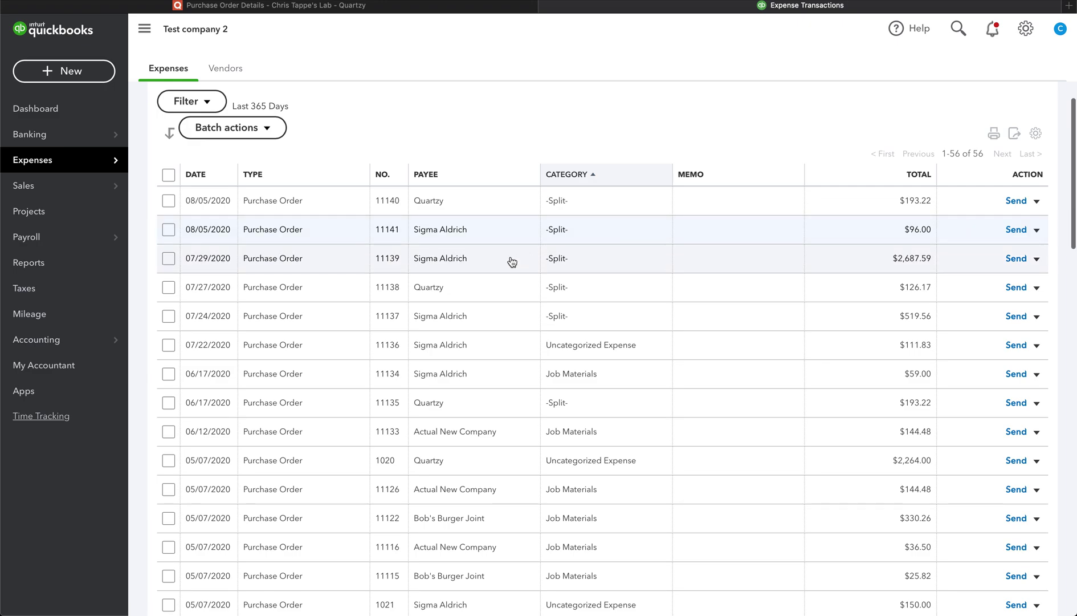
{"action": "left_click", "coordinate": [473, 263]}
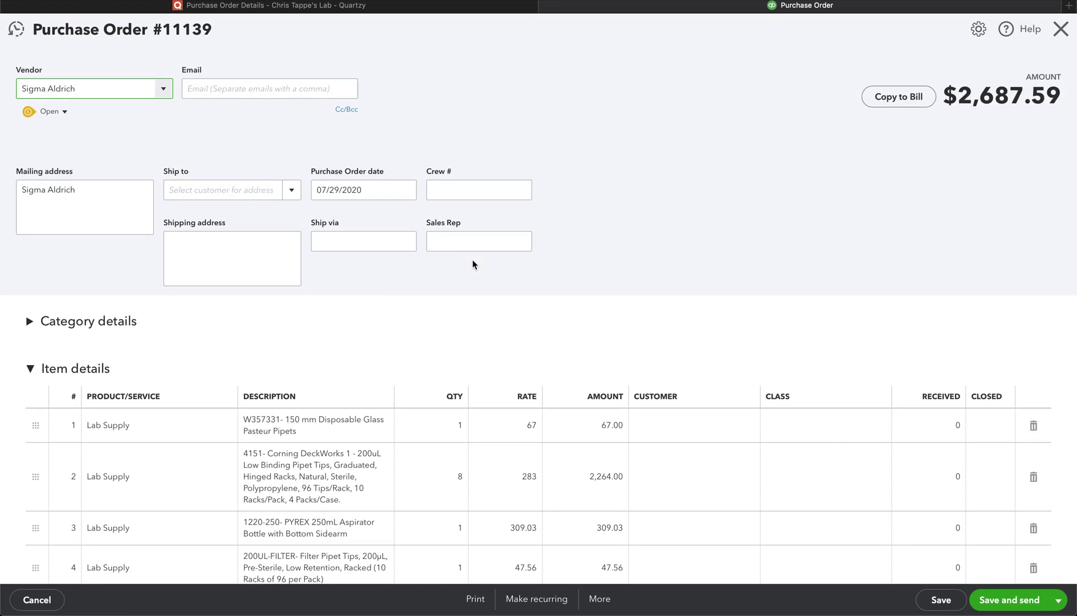
{"action": "scroll", "coordinate": [473, 264], "scroll_direction": "down", "scroll_amount": 3}
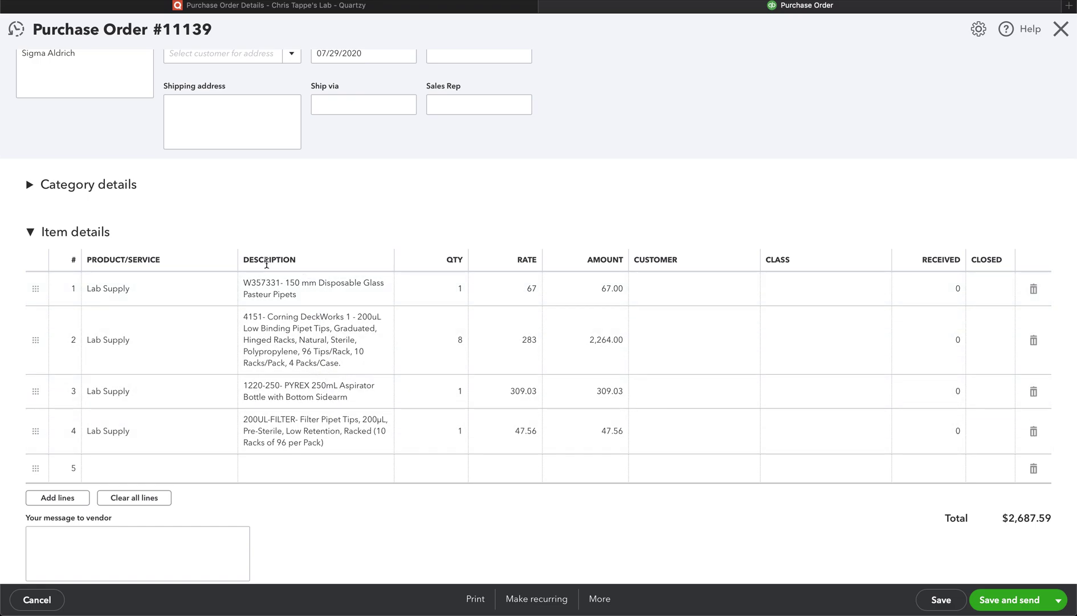
{"action": "left_click", "coordinate": [160, 274]}
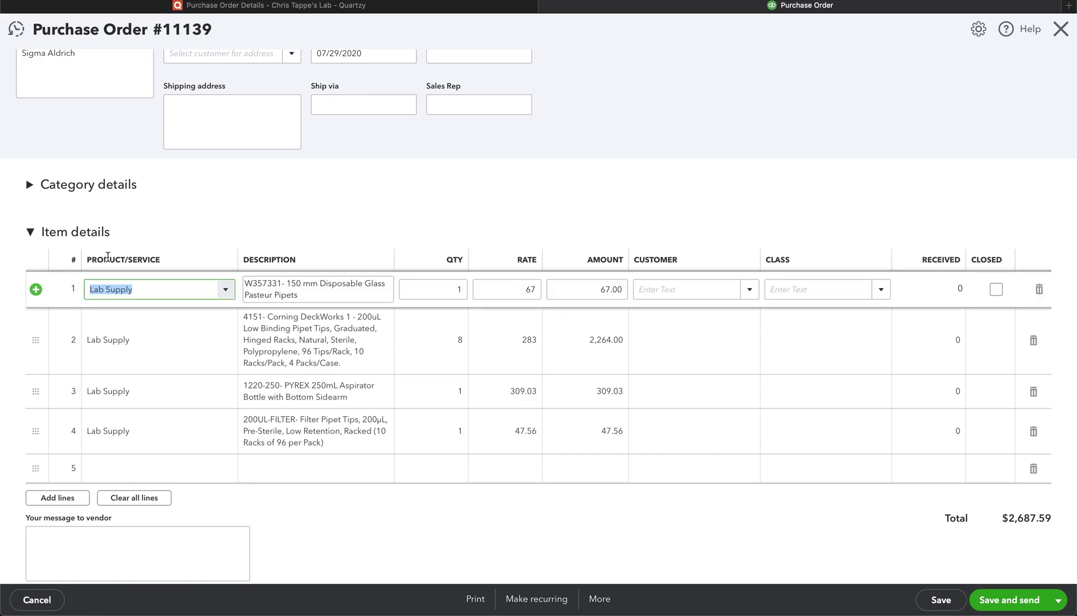
{"action": "left_click", "coordinate": [168, 245]}
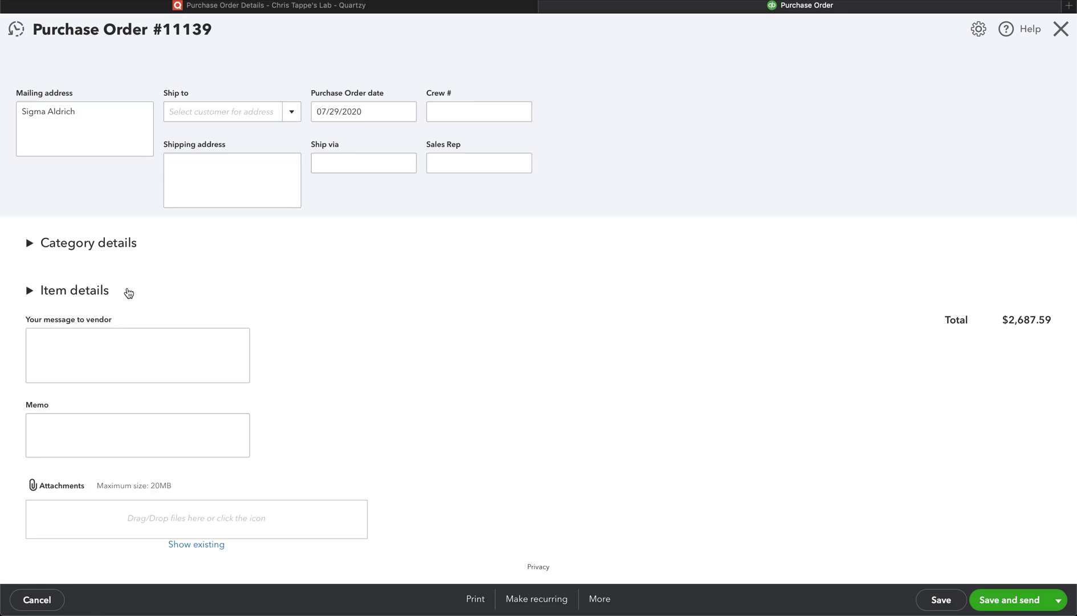
{"action": "left_click", "coordinate": [130, 291]}
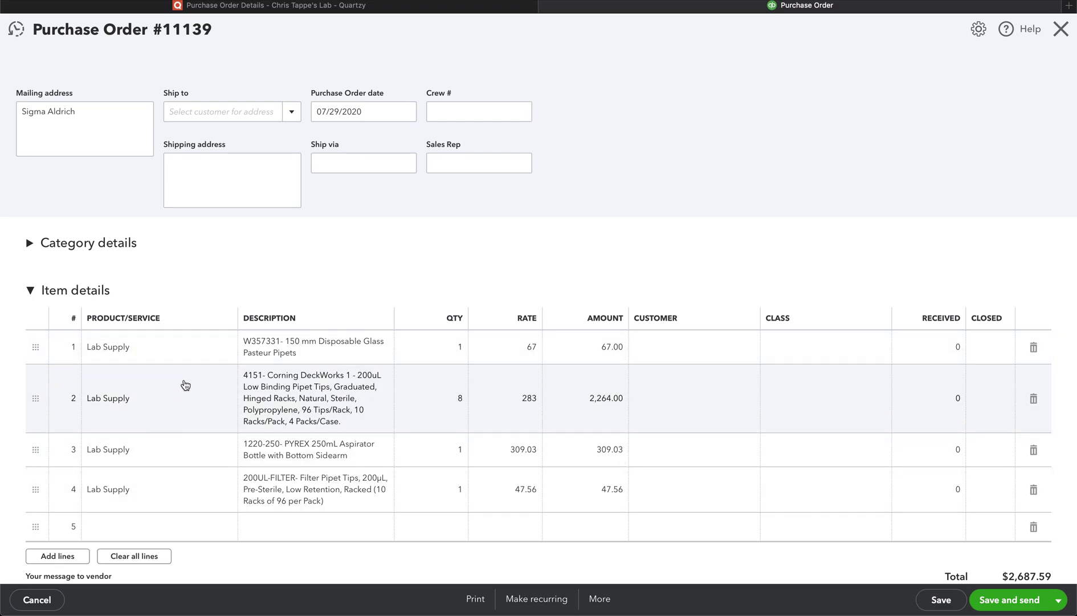
Switch to Quartzy, save the purchase order changes, and reopen the order from the Cesium chloride request.
{"action": "key", "text": "ctrl+Tab"}
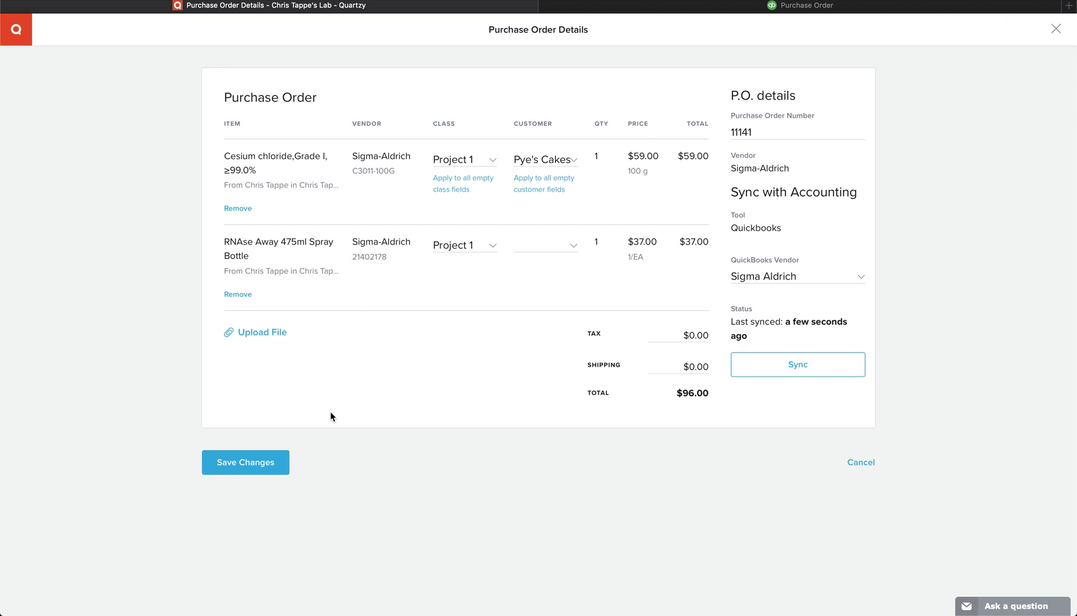
{"action": "left_click", "coordinate": [242, 462]}
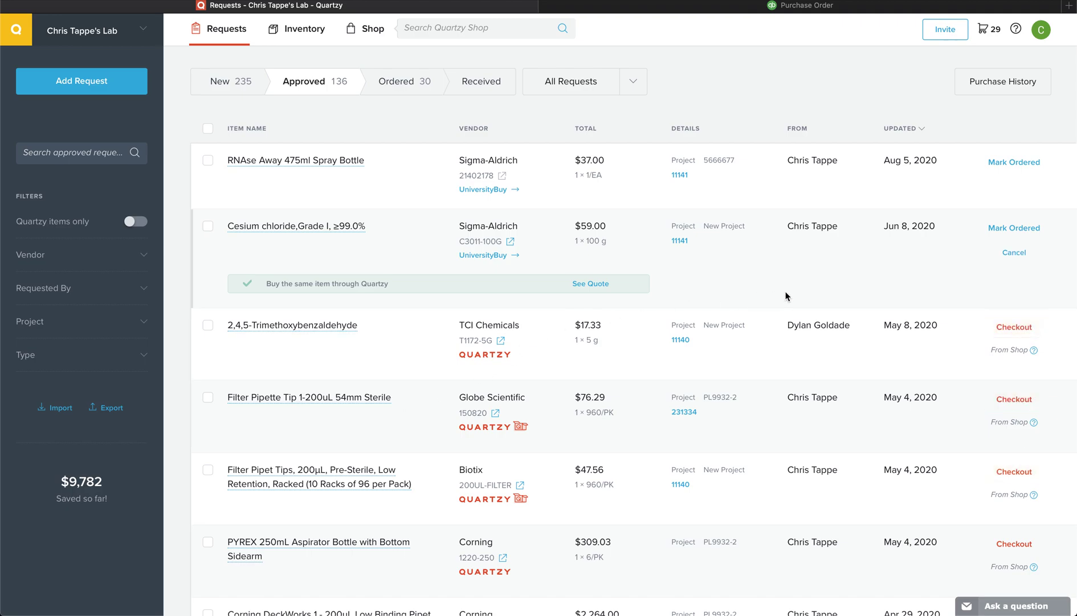
{"action": "left_click", "coordinate": [680, 241]}
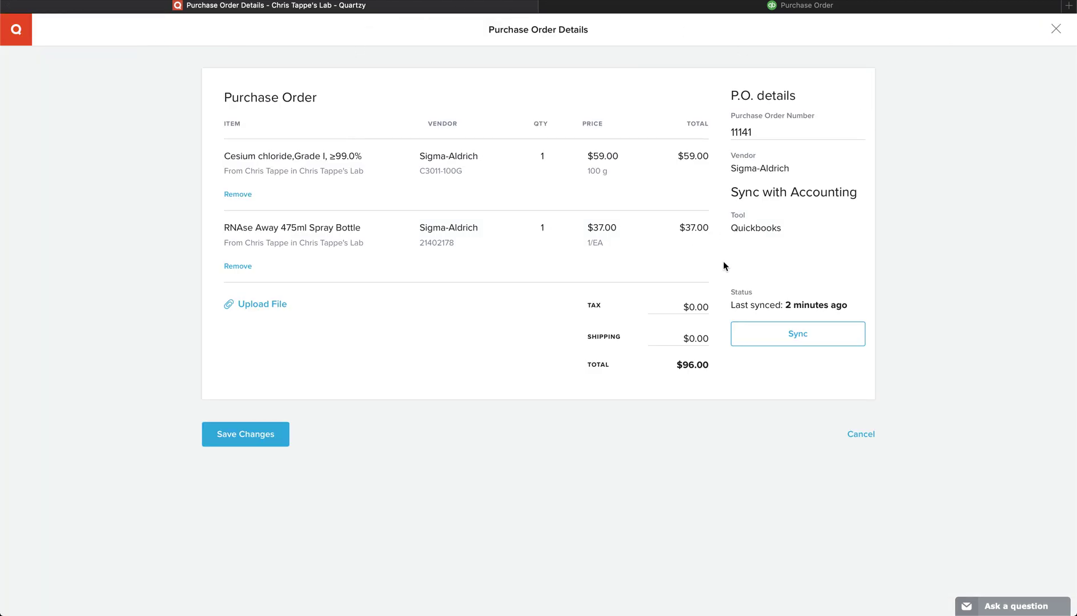